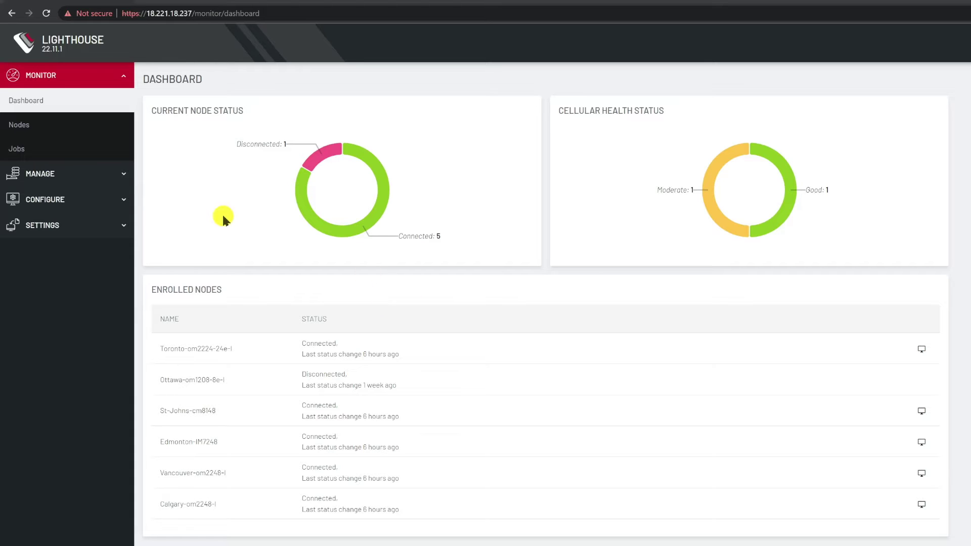
- Paste the copied enrollment token into Lighthouse's Enrollment Settings and apply it
left_click(124, 201)
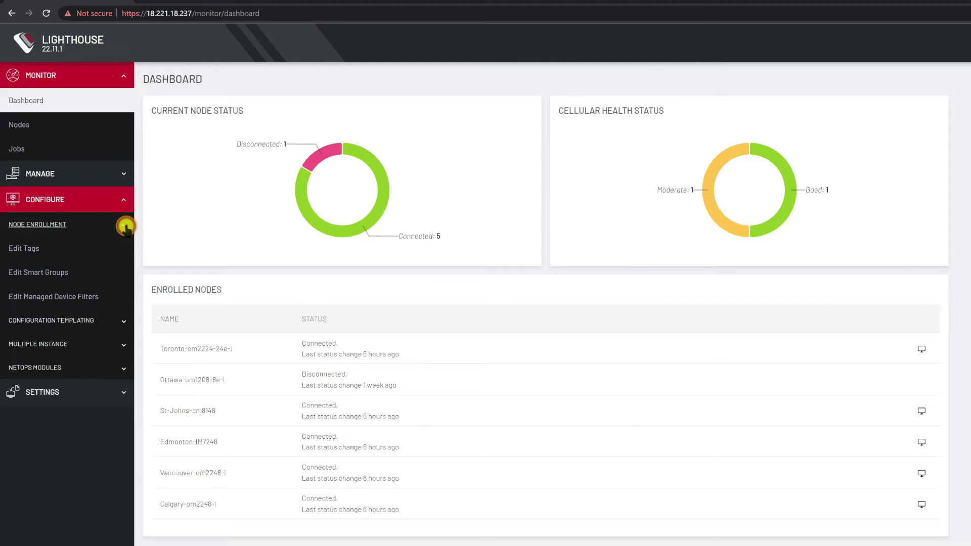
left_click(124, 225)
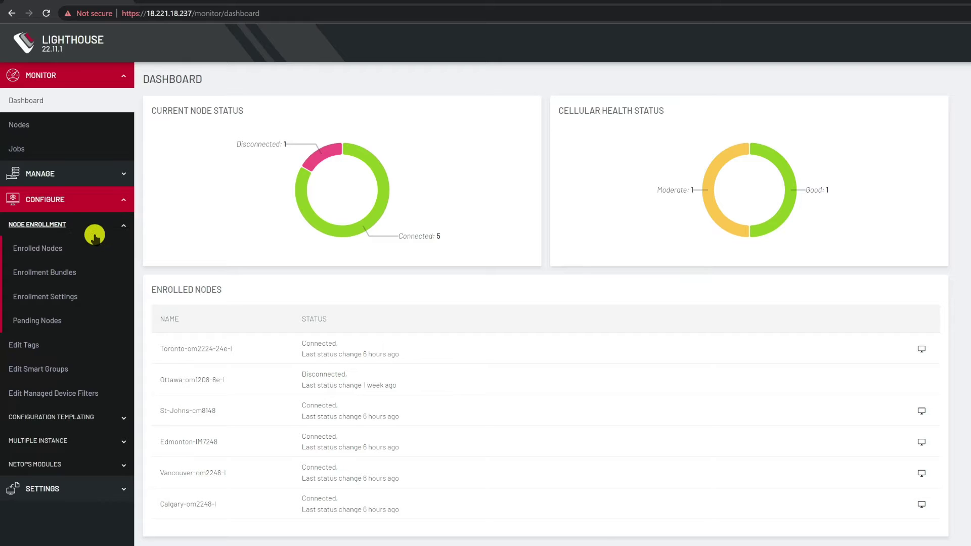
left_click(66, 298)
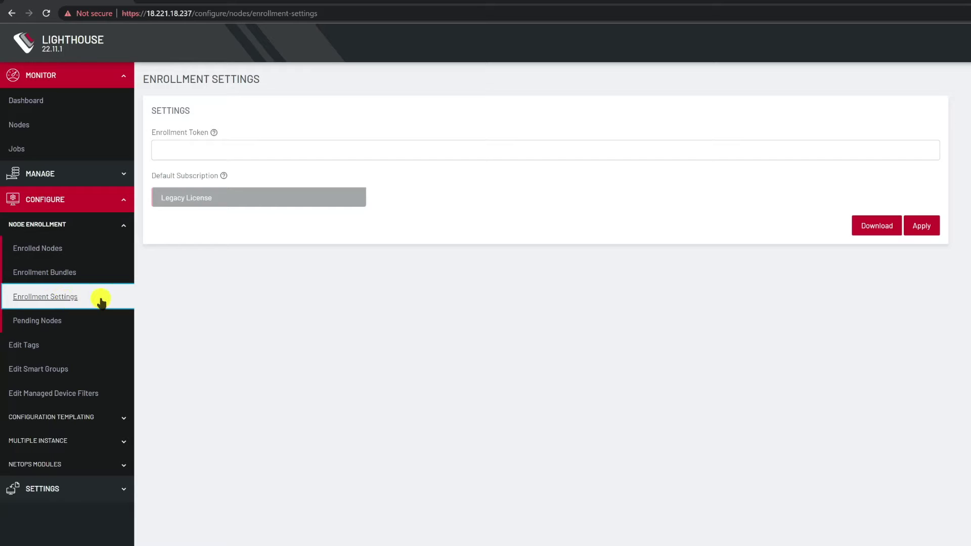
left_click(180, 146)
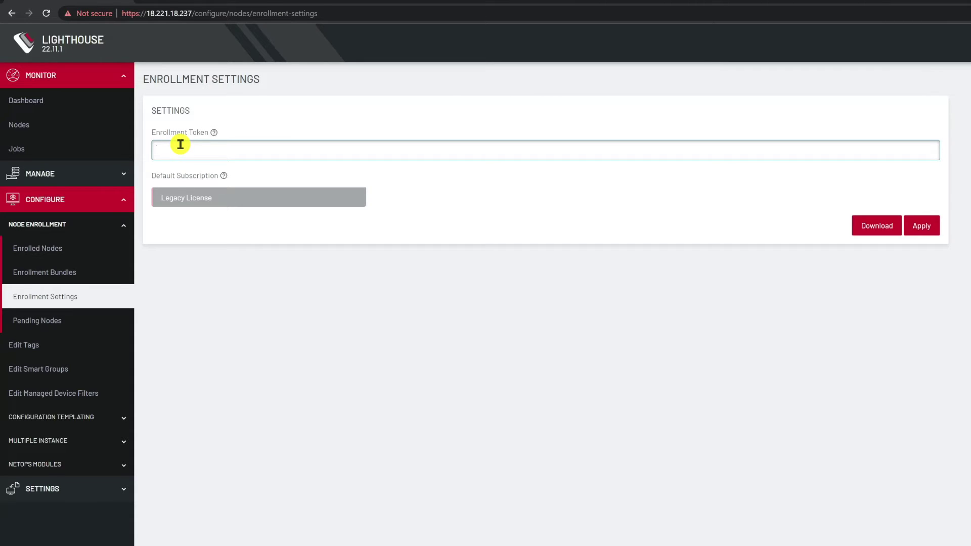
left_click(180, 144)
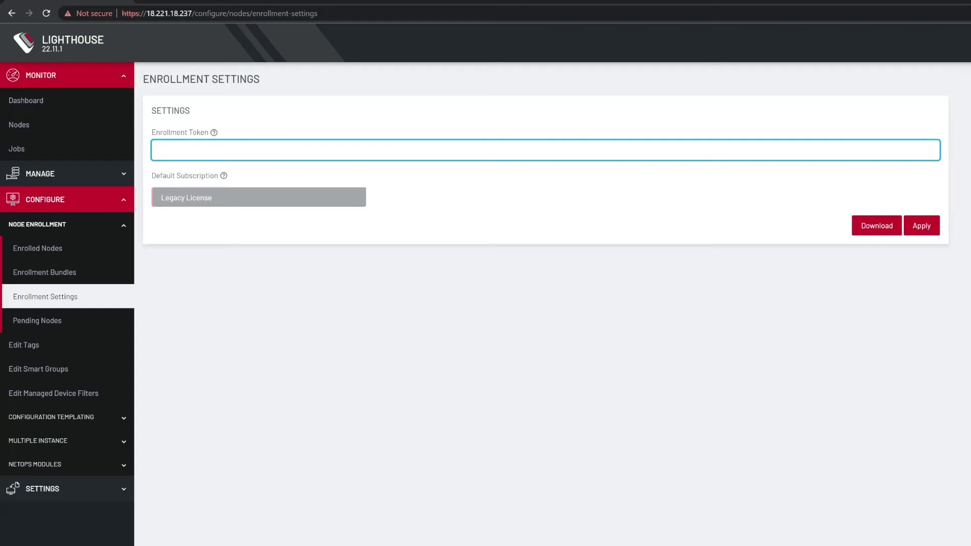
key("alt+Tab")
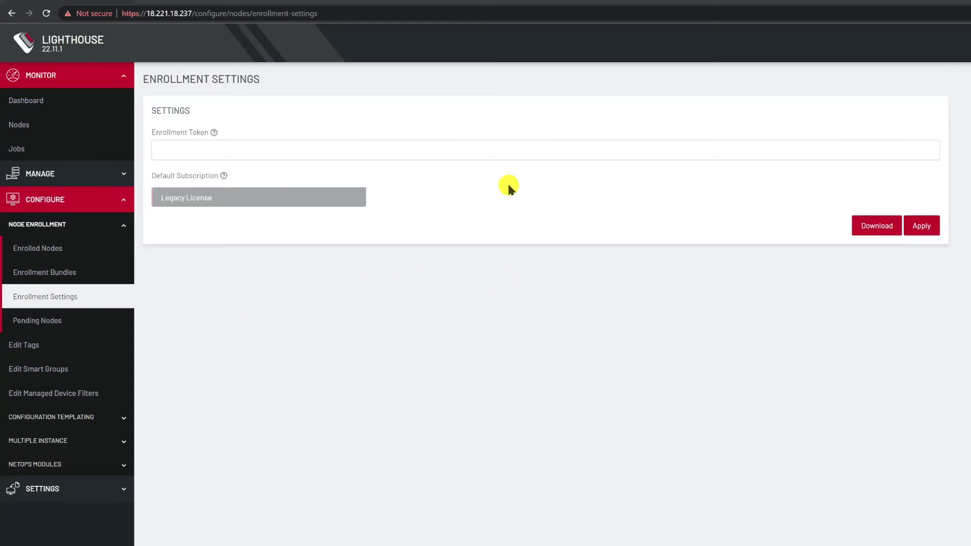
left_click(408, 152)
right_click(409, 152)
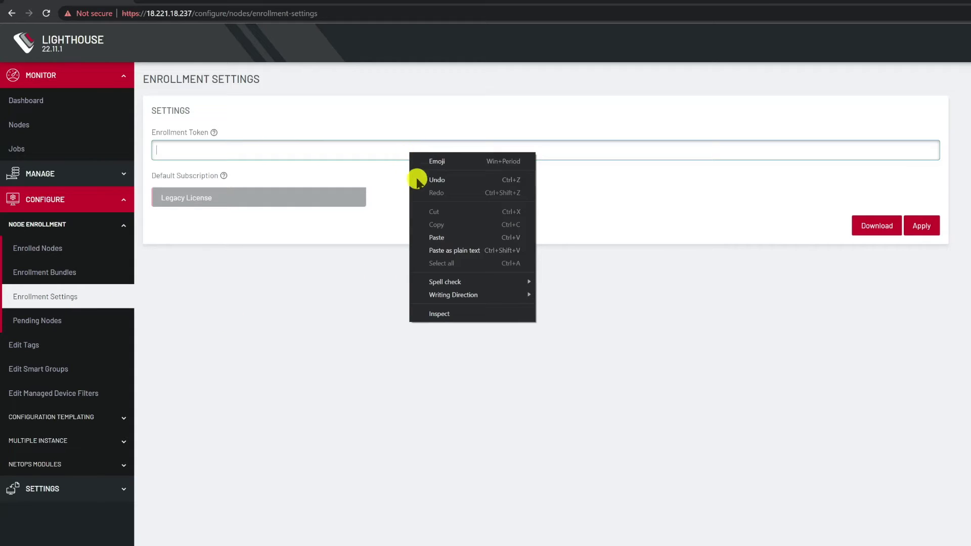
left_click(434, 238)
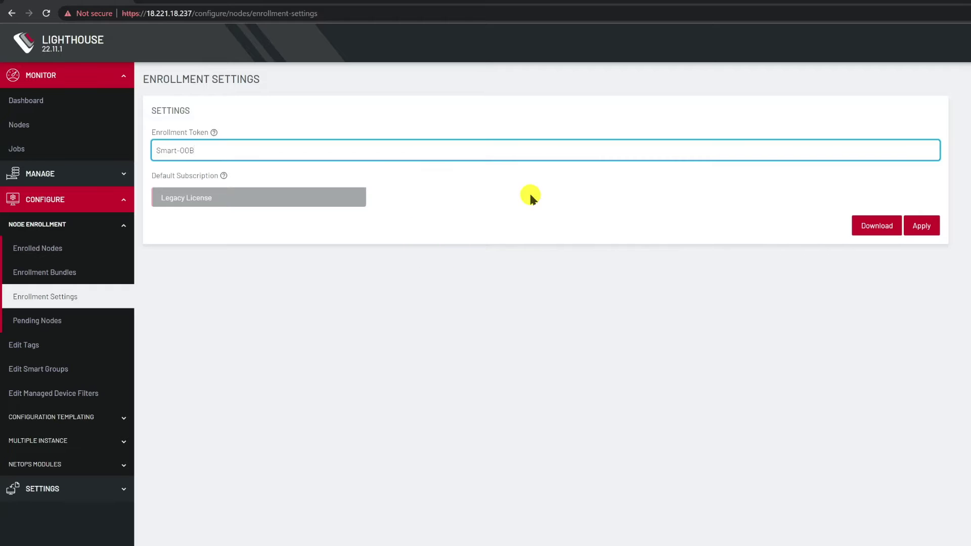
left_click(923, 226)
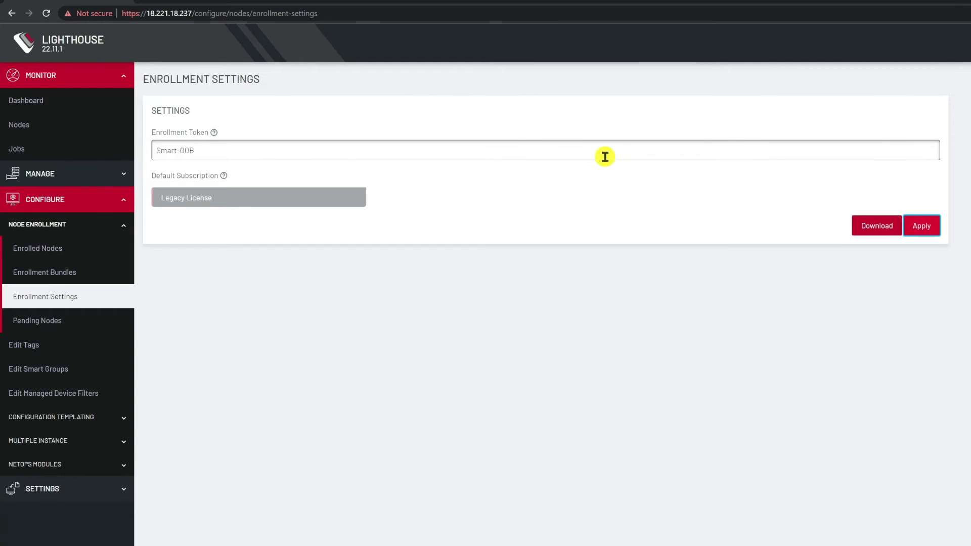
- Copy the Lighthouse IP address from the address bar and switch to the Operations Manager tab
double_click(171, 14)
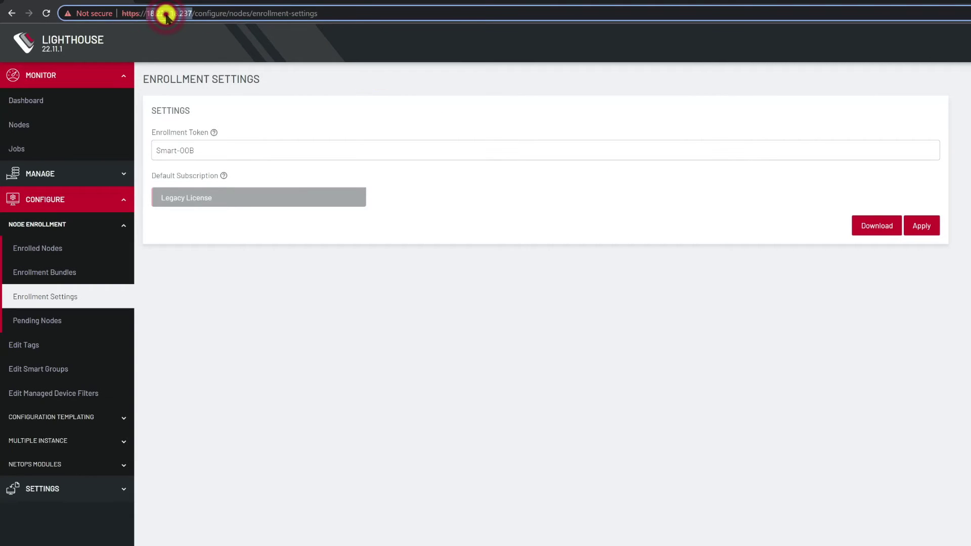
right_click(167, 18)
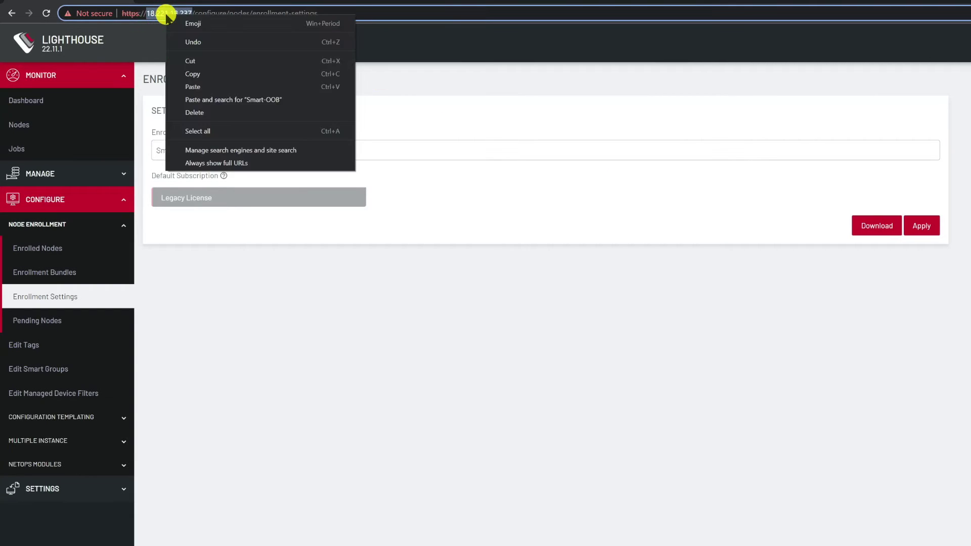
left_click(206, 72)
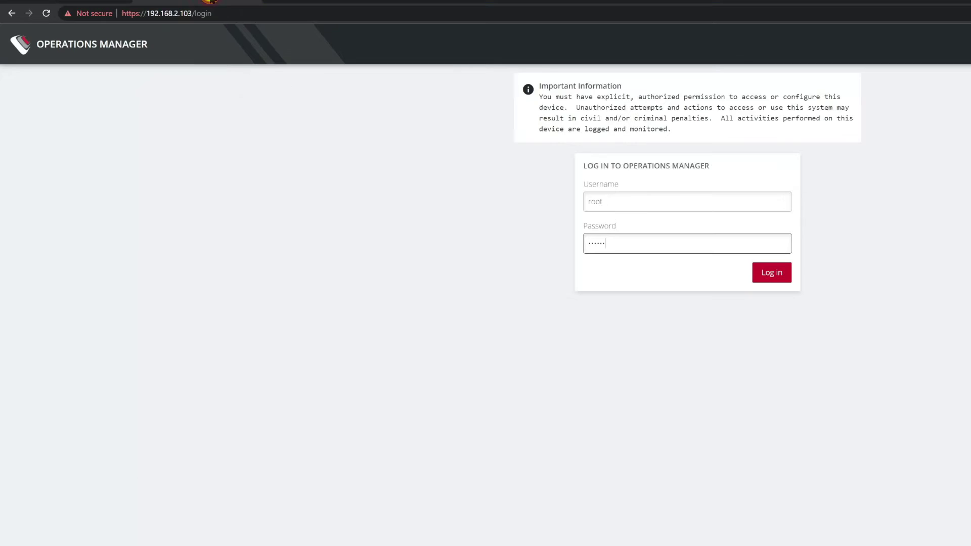
left_click(209, 2)
- Log in to Operations Manager and start a new Lighthouse enrollment under Configure > Lighthouse Enrollment
left_click(770, 275)
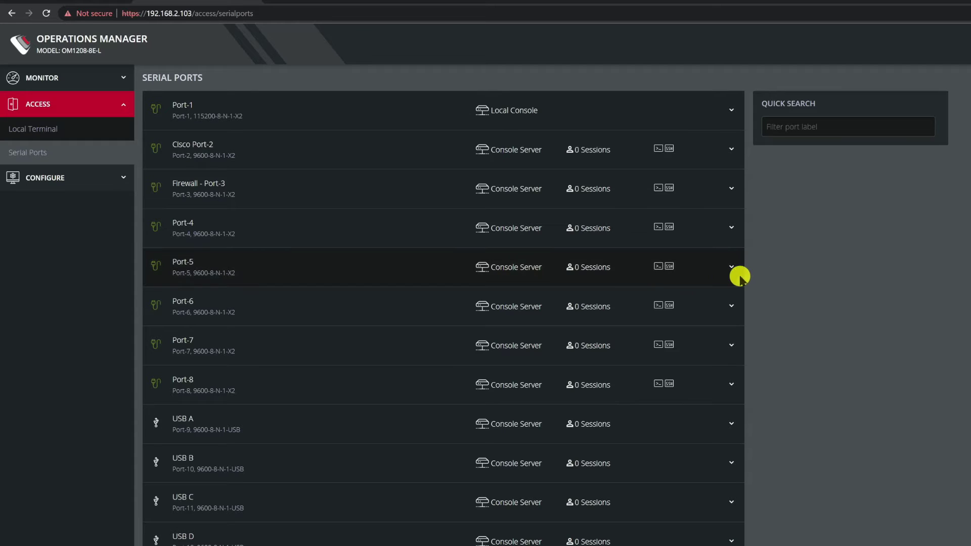
left_click(127, 178)
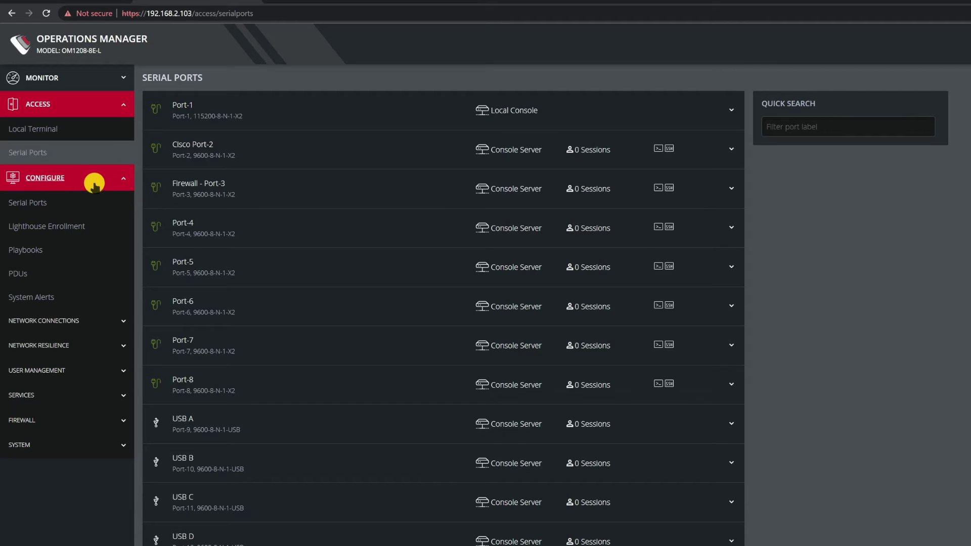
left_click(77, 226)
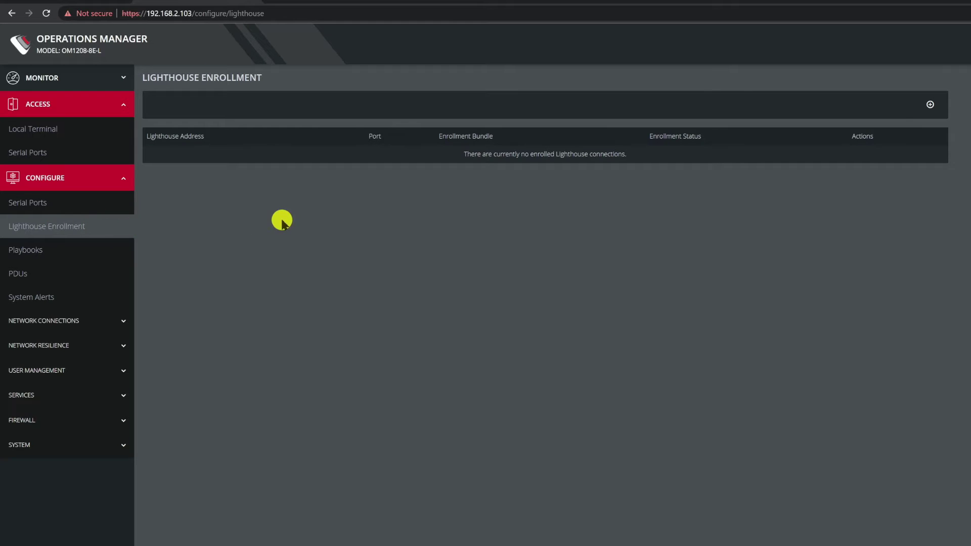
left_click(927, 103)
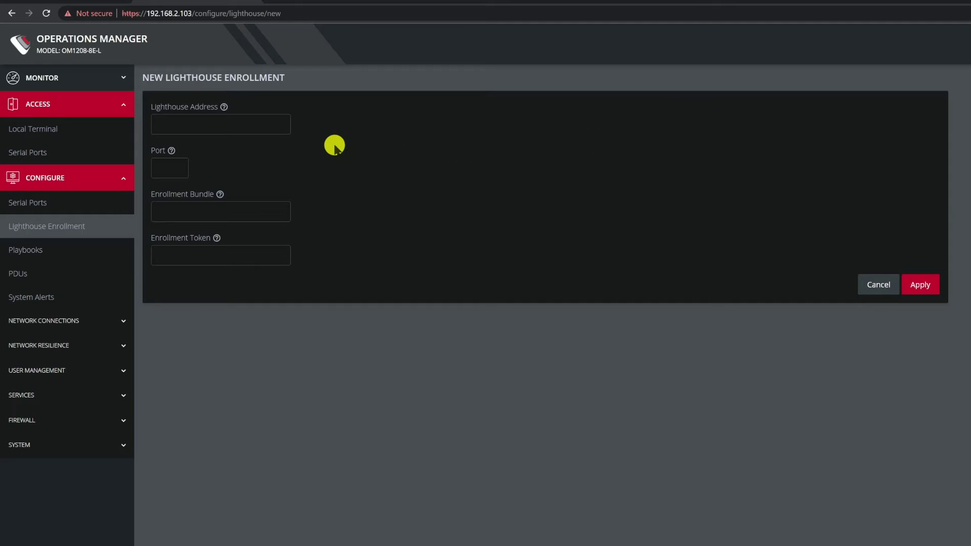
- Paste 18.221.18.237 into the Lighthouse Address field
left_click(287, 127)
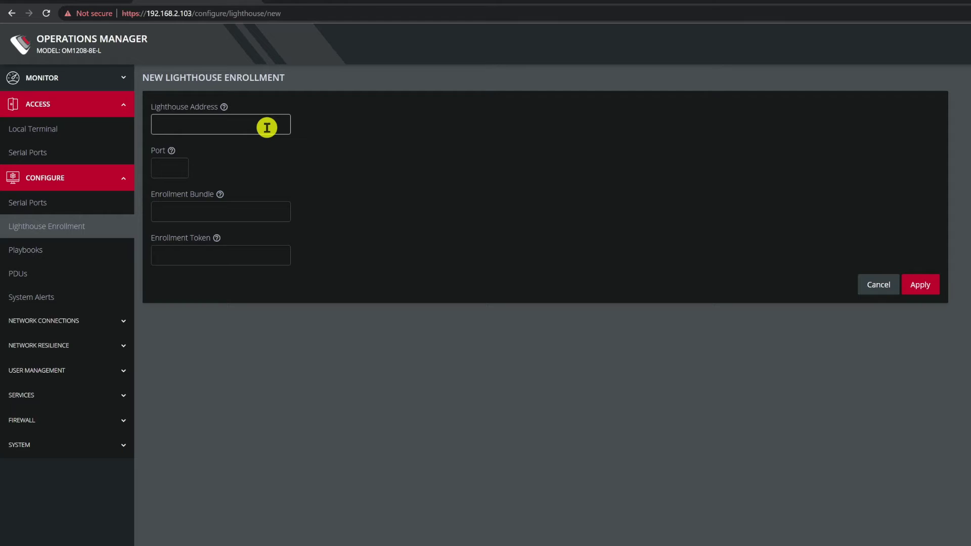
right_click(209, 125)
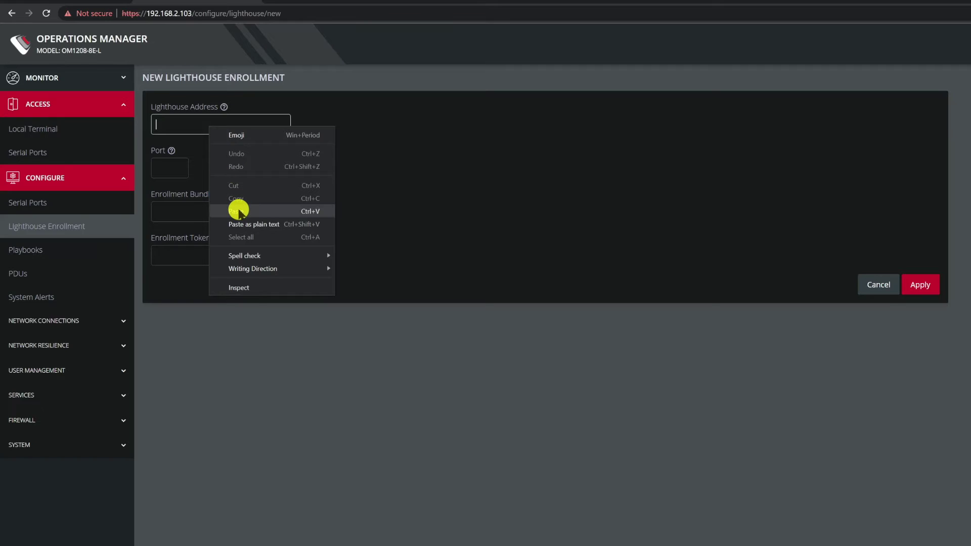
left_click(238, 210)
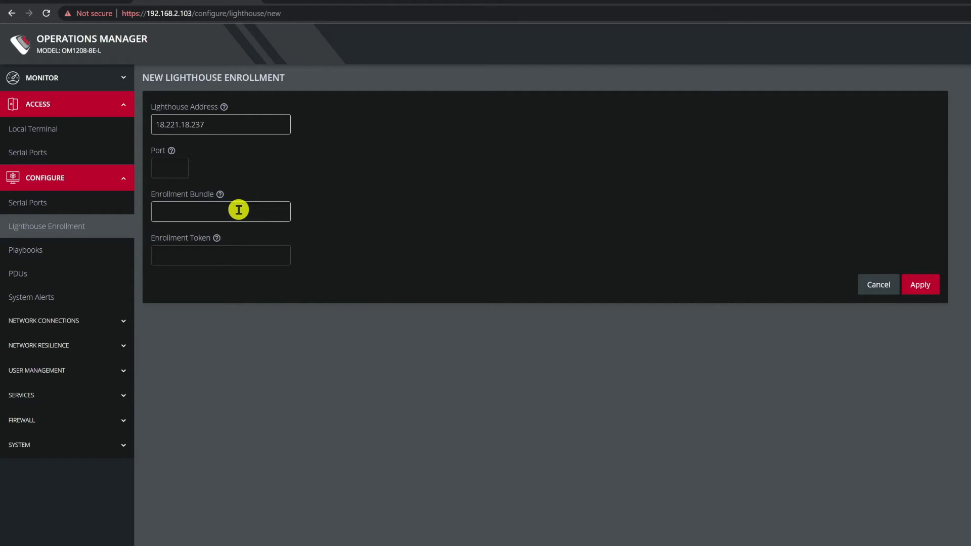
left_click(224, 207)
- Paste the enrollment token into its field and apply the new enrollment
left_click(215, 248)
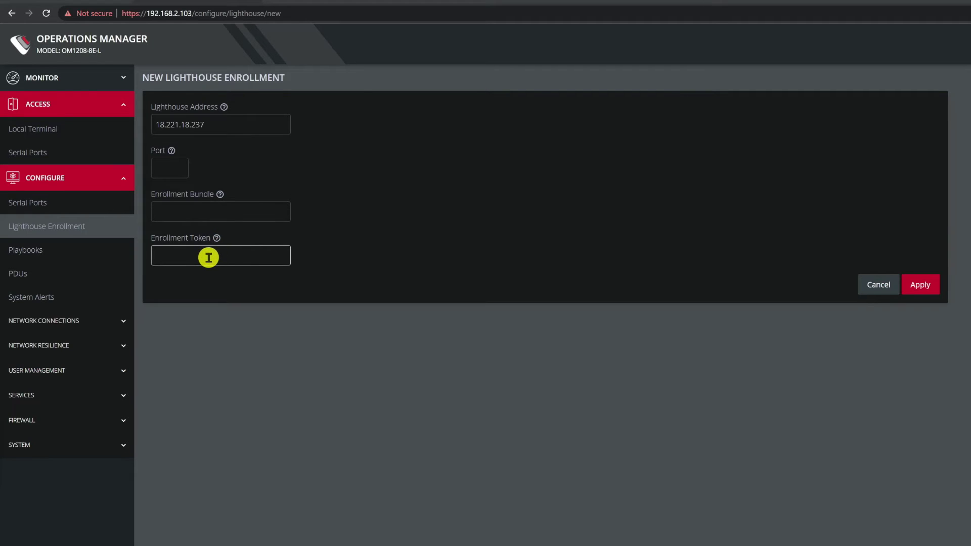
right_click(209, 257)
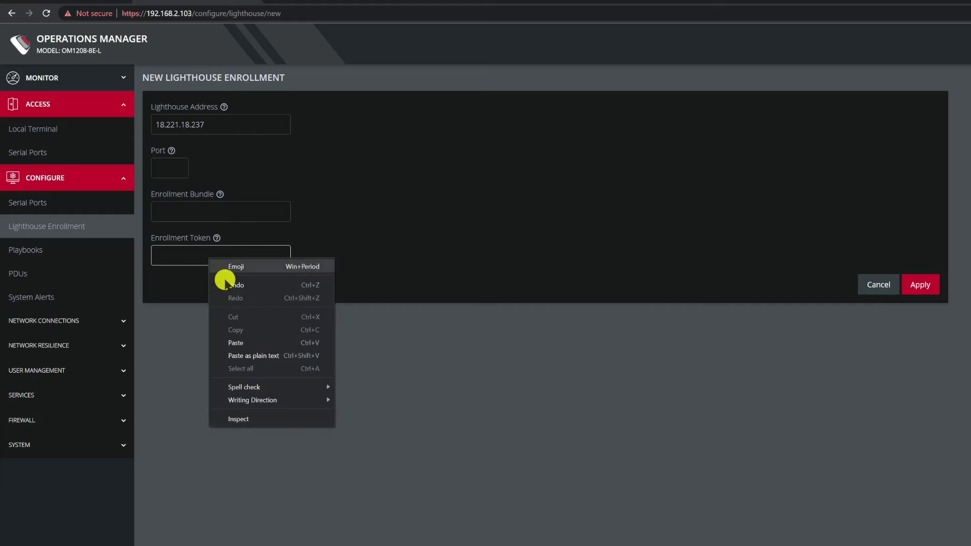
left_click(241, 341)
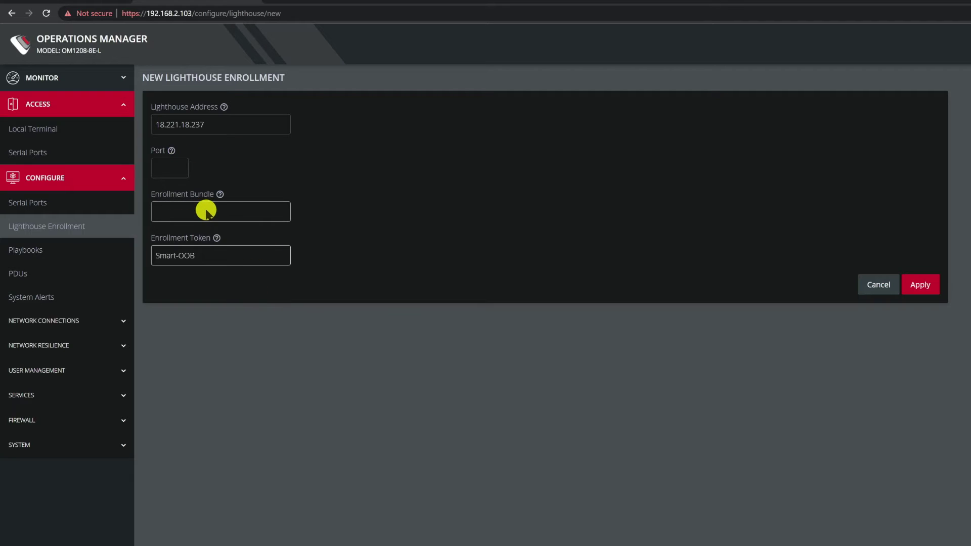
mouse_move(169, 148)
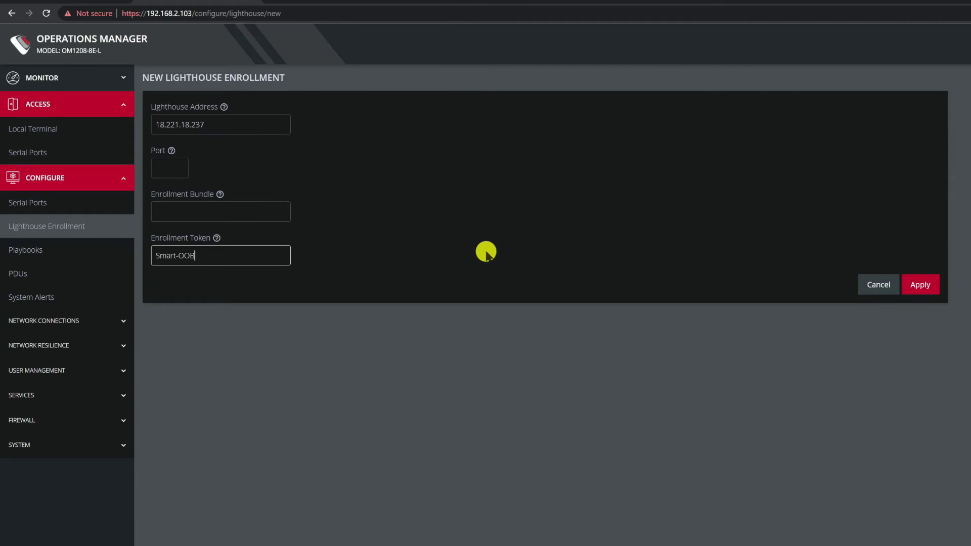
left_click(919, 286)
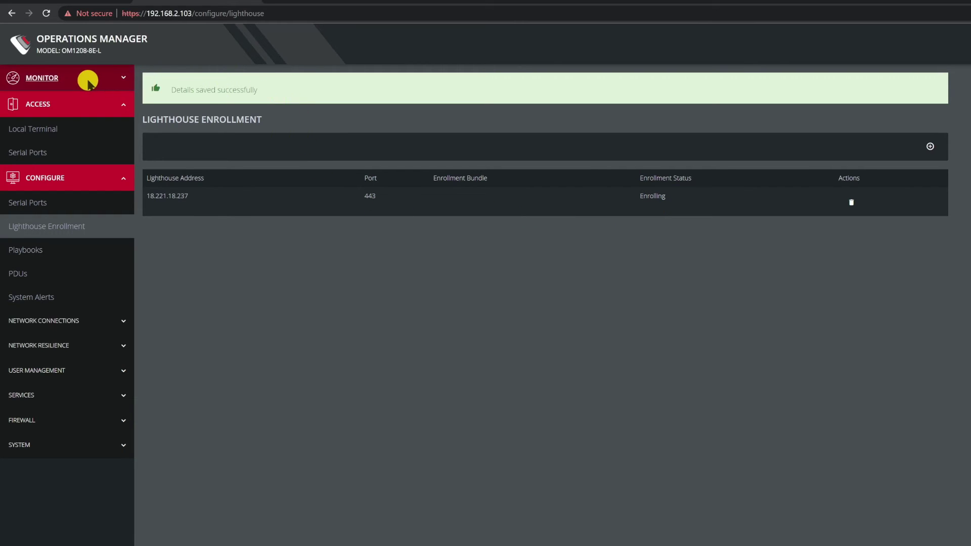
- Return to Lighthouse and view the dashboard showing one node pending
left_click(64, 2)
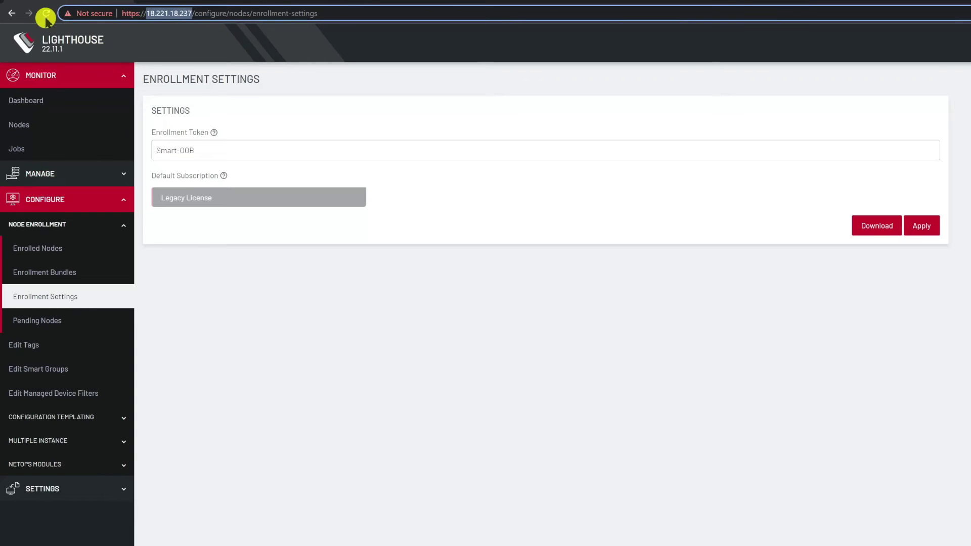
left_click(27, 97)
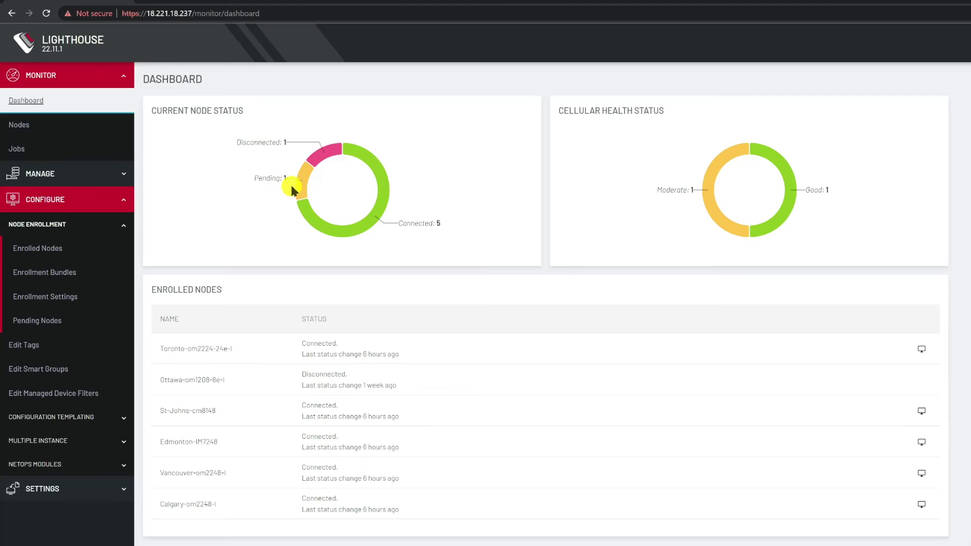
- Open the pending nodes list and expand the OM1208-8E-L node's details
left_click(303, 192)
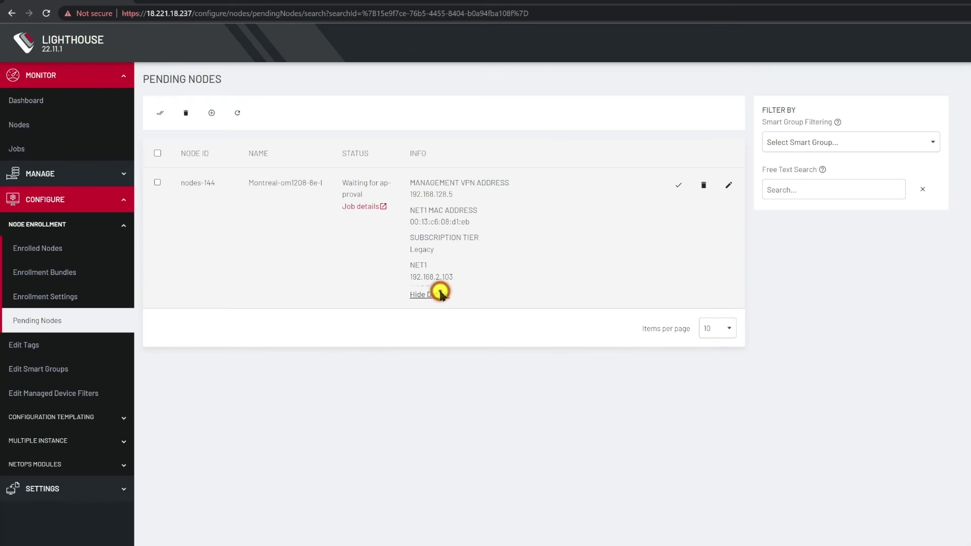
left_click(440, 292)
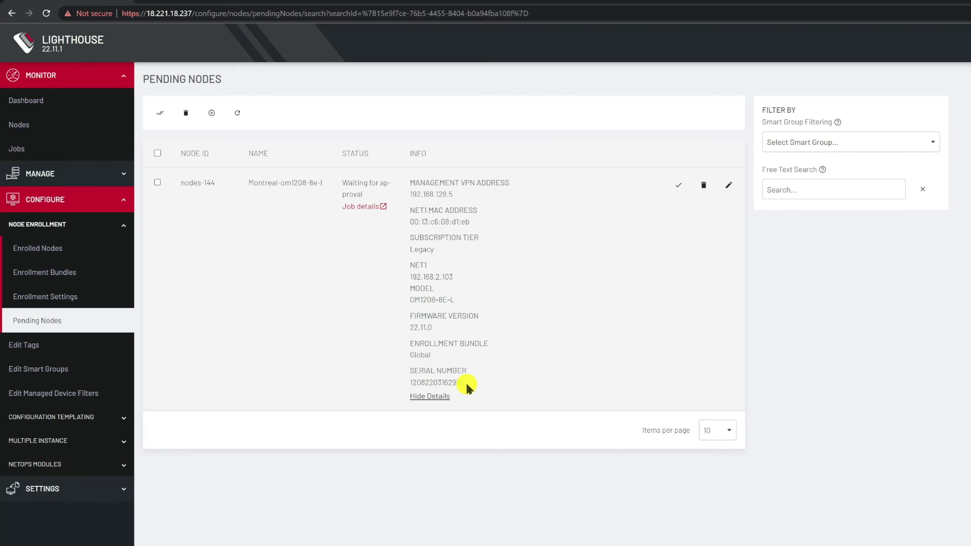
key("Tab")
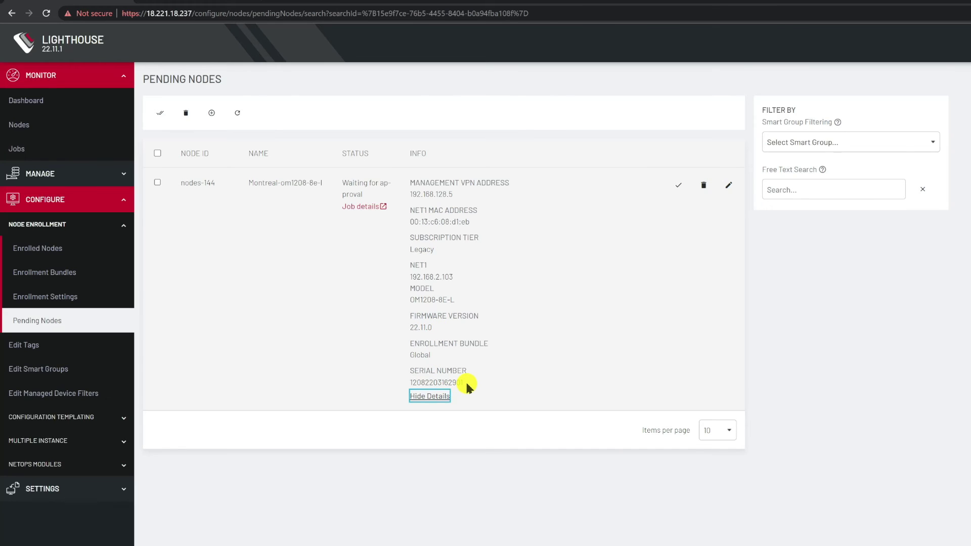
- Approve the Montreal-om1208-8e-l node and go back to the dashboard
left_click(679, 186)
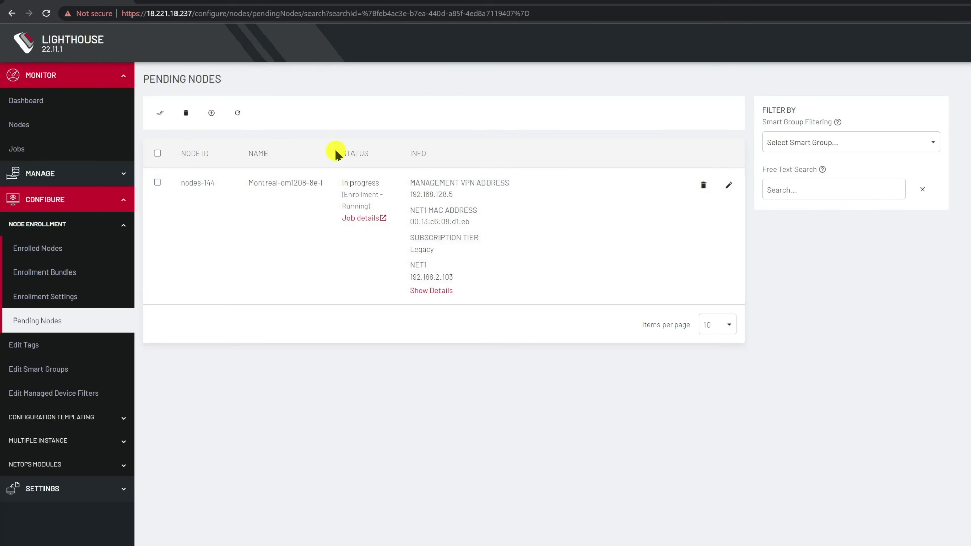
left_click(40, 96)
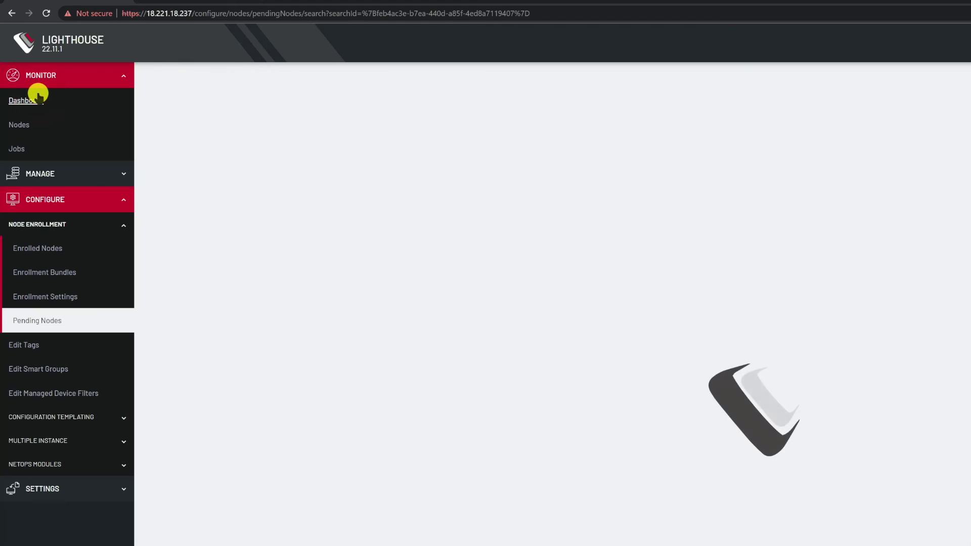